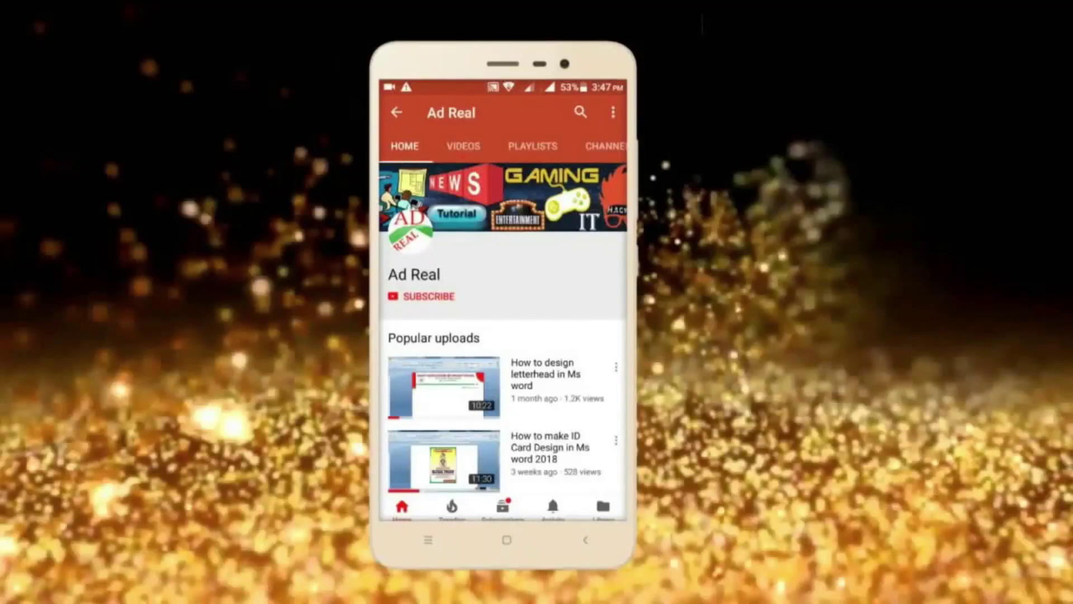
Subscribe to the Ad Real YouTube channel and switch on its notification bell.
left_click(421, 296)
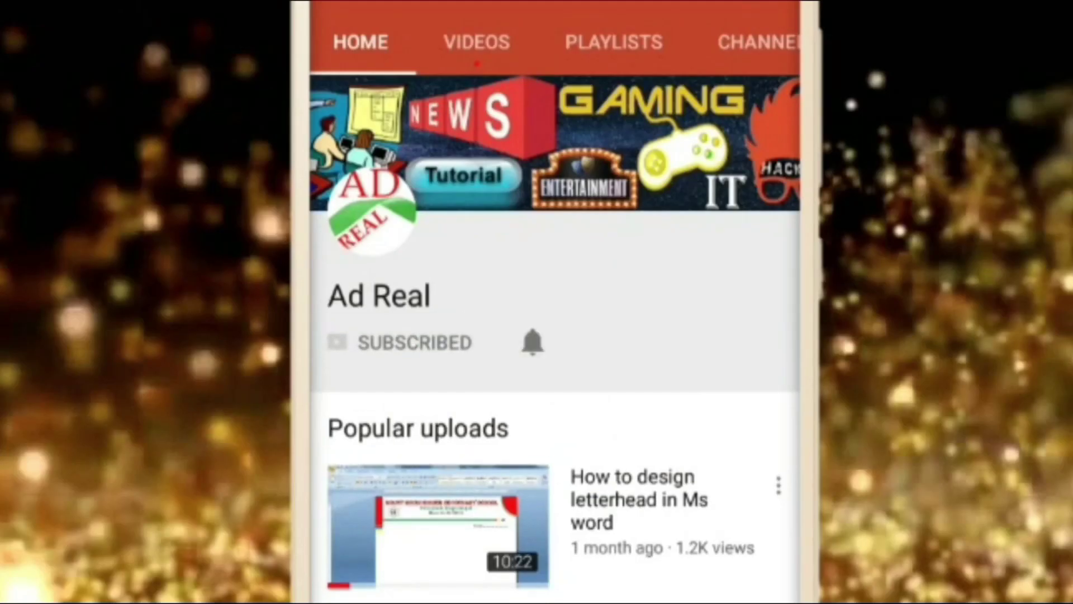
left_click(532, 340)
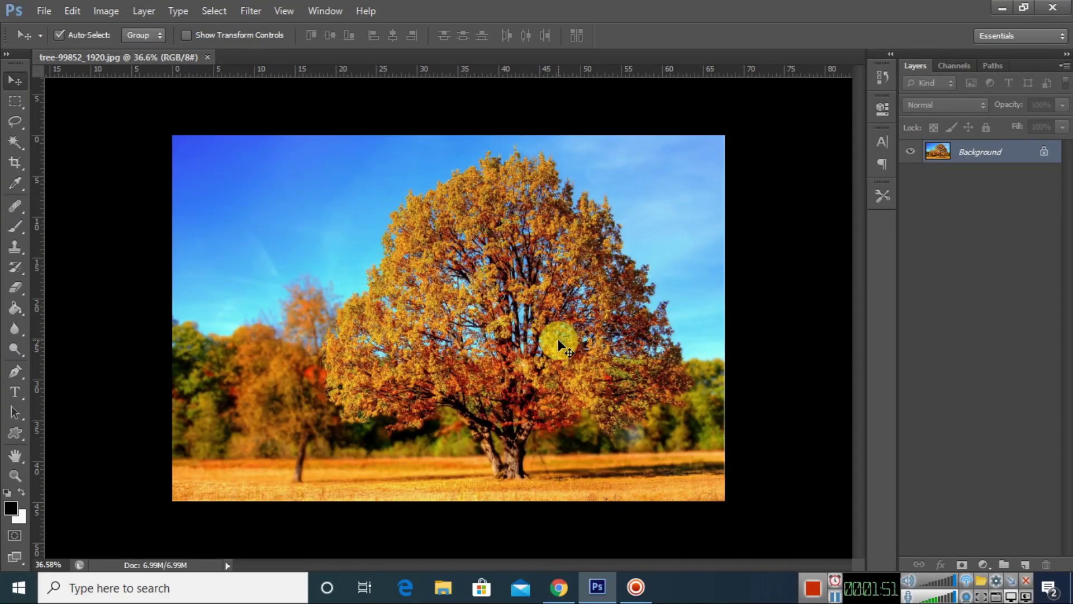
scroll(421, 347, "up", 2)
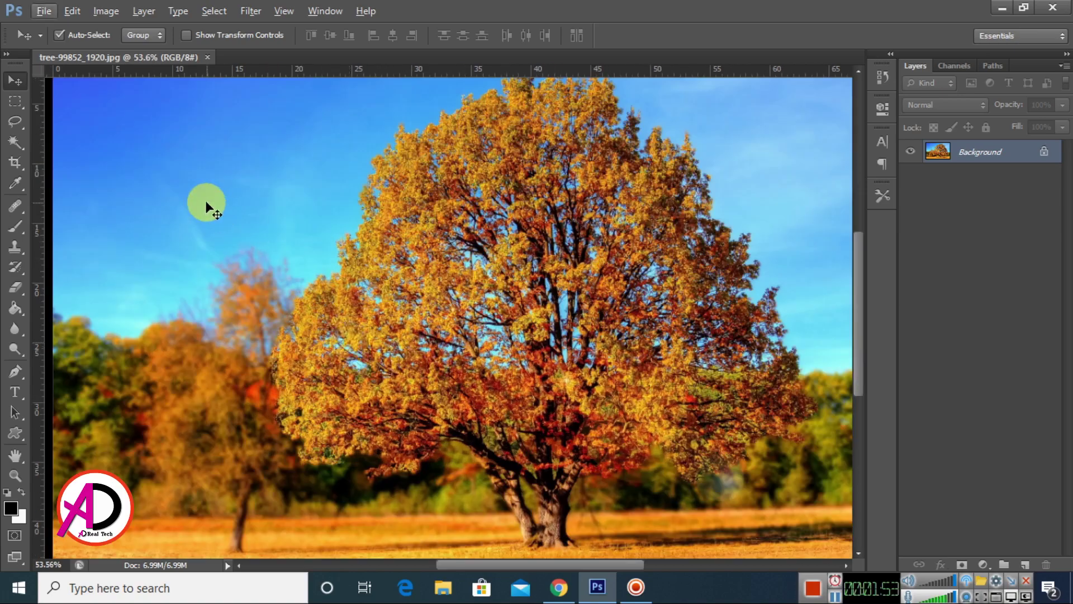
scroll(511, 313, "up", 5)
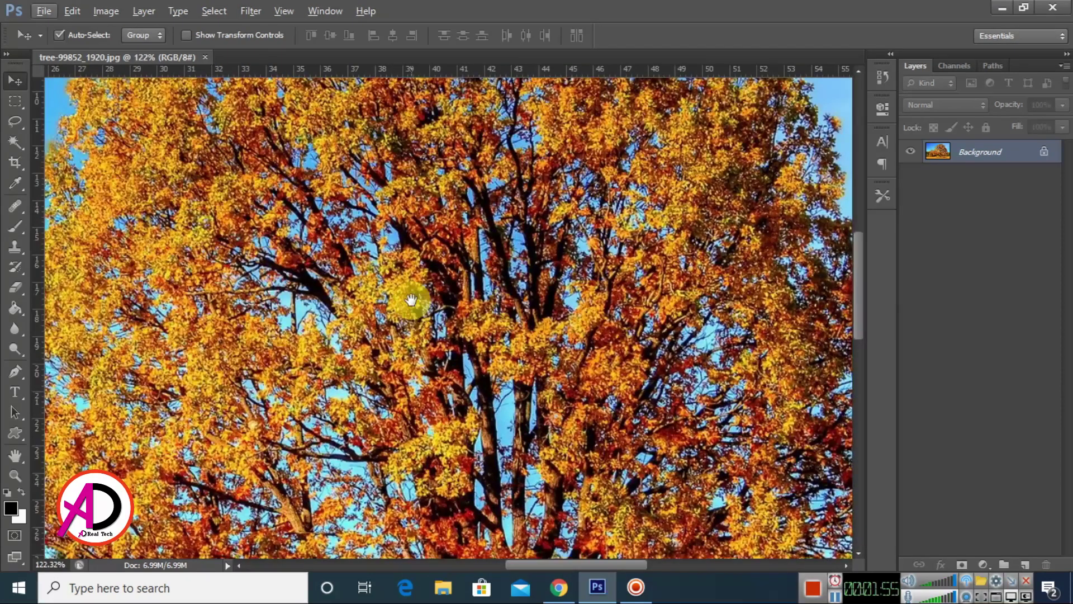
left_click_drag(410, 300, 461, 343)
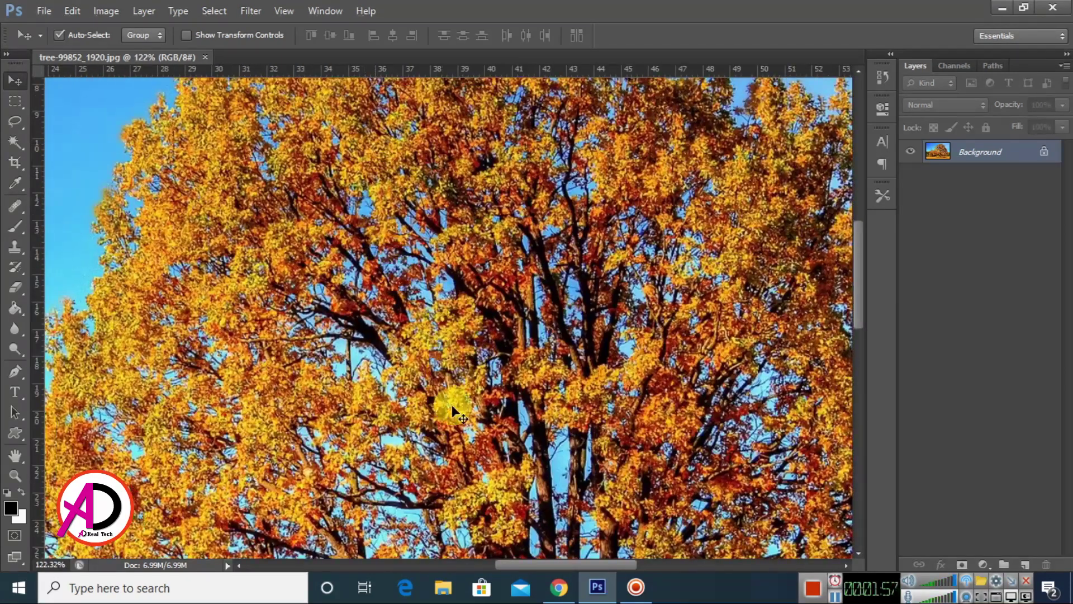
scroll(593, 380, "up", 5)
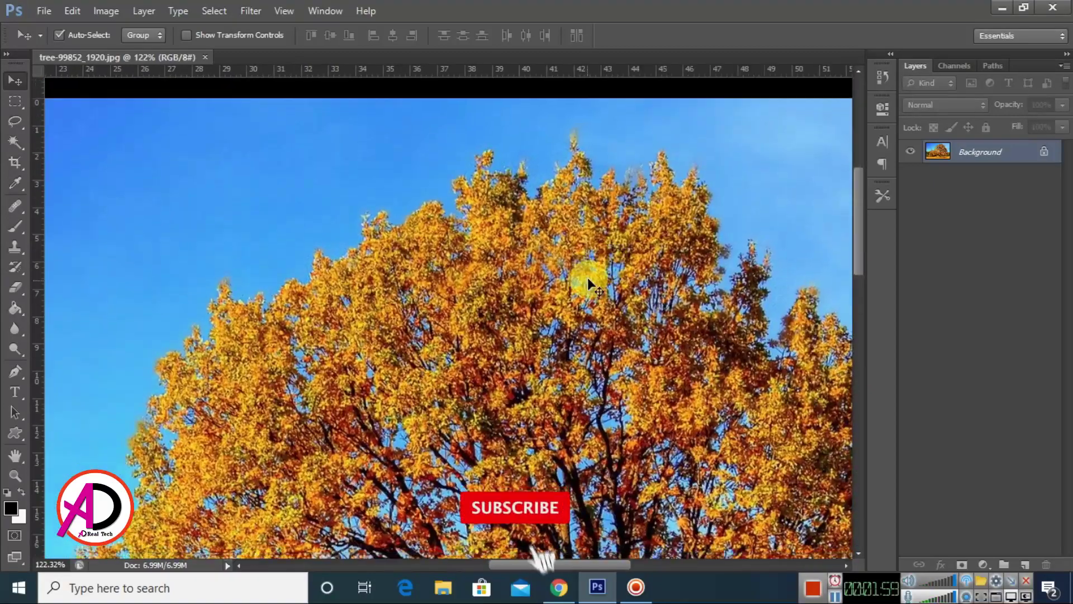
scroll(651, 261, "down", 3)
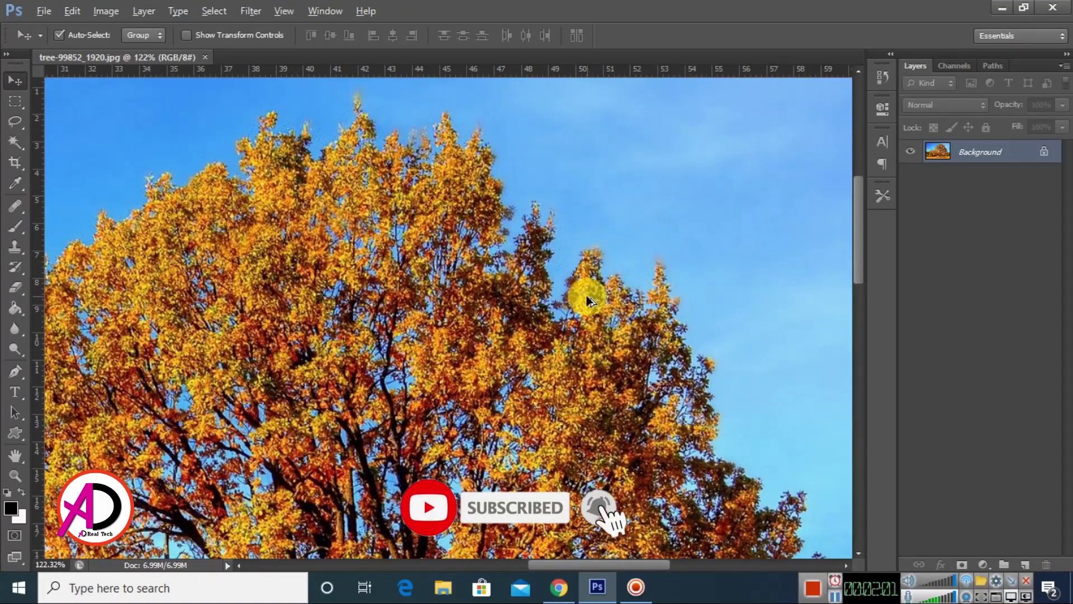
scroll(584, 293, "up", 2)
scroll(601, 358, "down", 2)
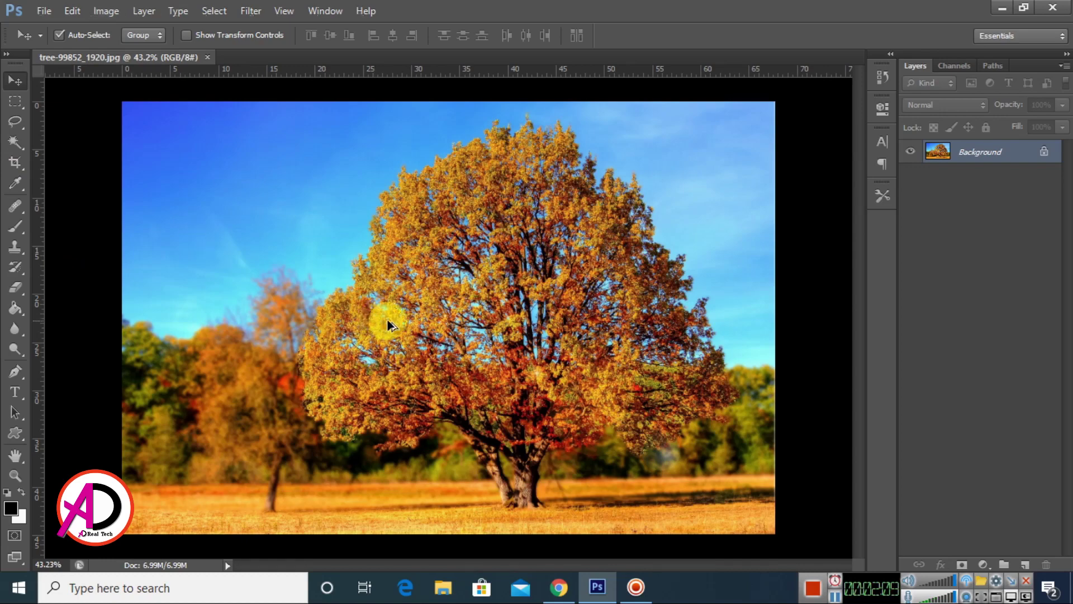
scroll(391, 327, "down", 1)
scroll(399, 340, "up", 1)
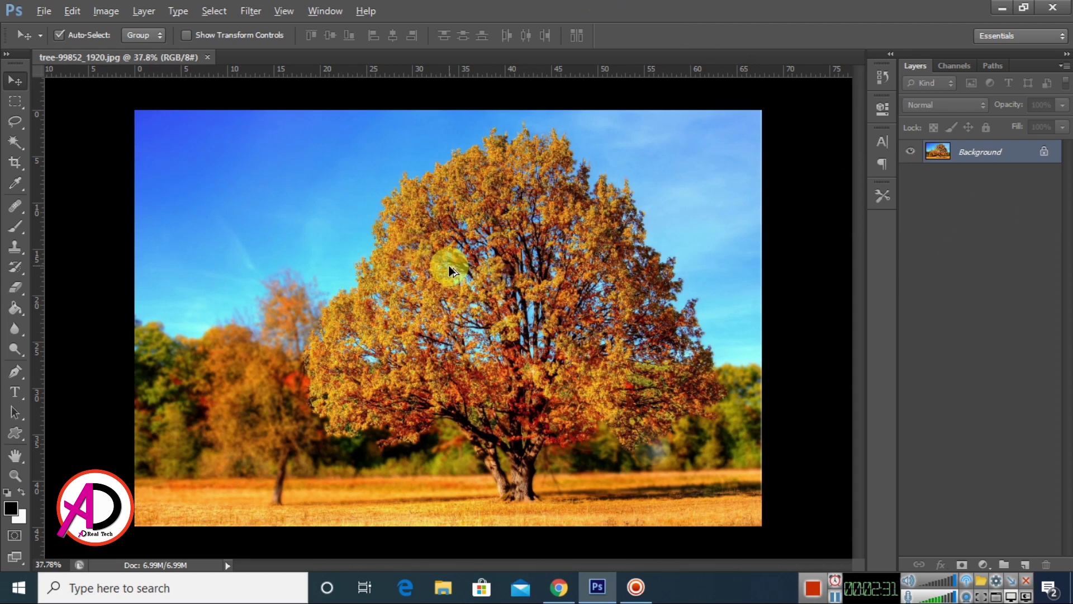
scroll(524, 290, "down", 1)
scroll(527, 299, "down", 1)
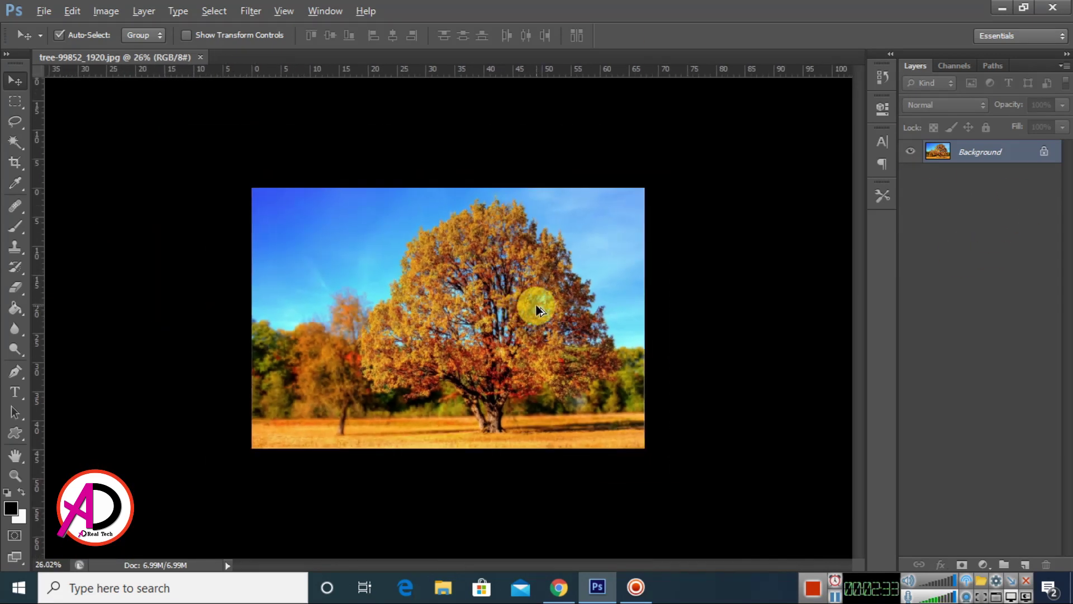
scroll(536, 304, "up", 1)
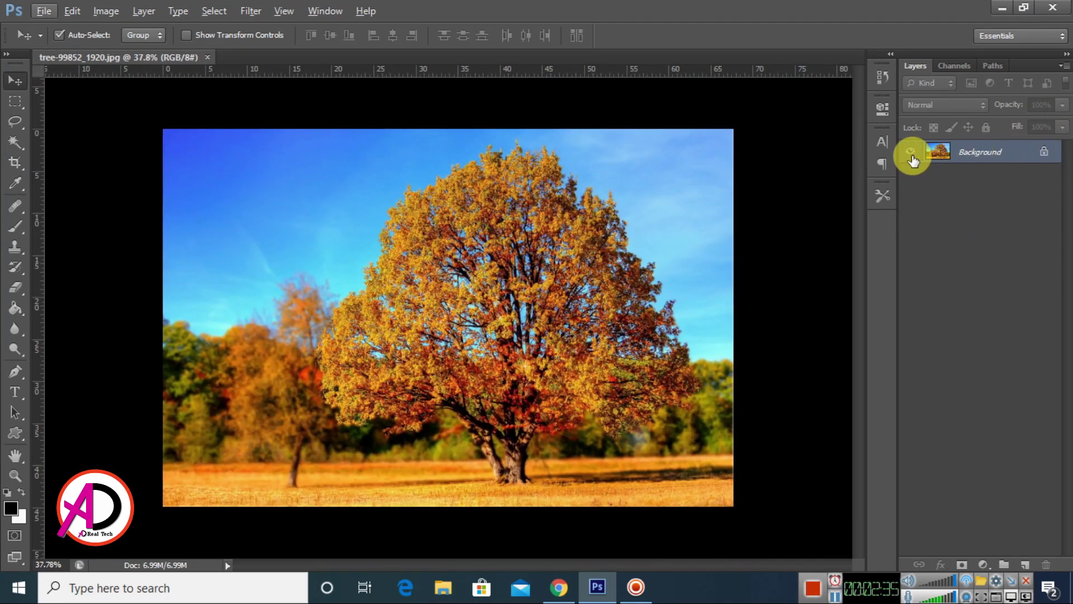
Convert the locked Background into editable Layer 0, test-moving it once and undoing the move.
double_click(1030, 157)
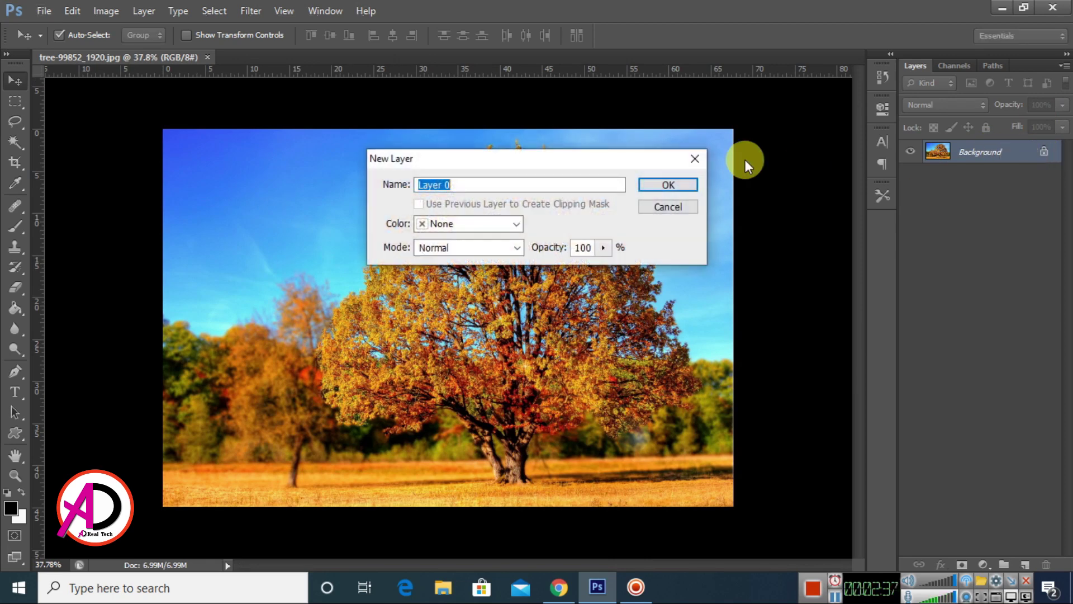
left_click(668, 185)
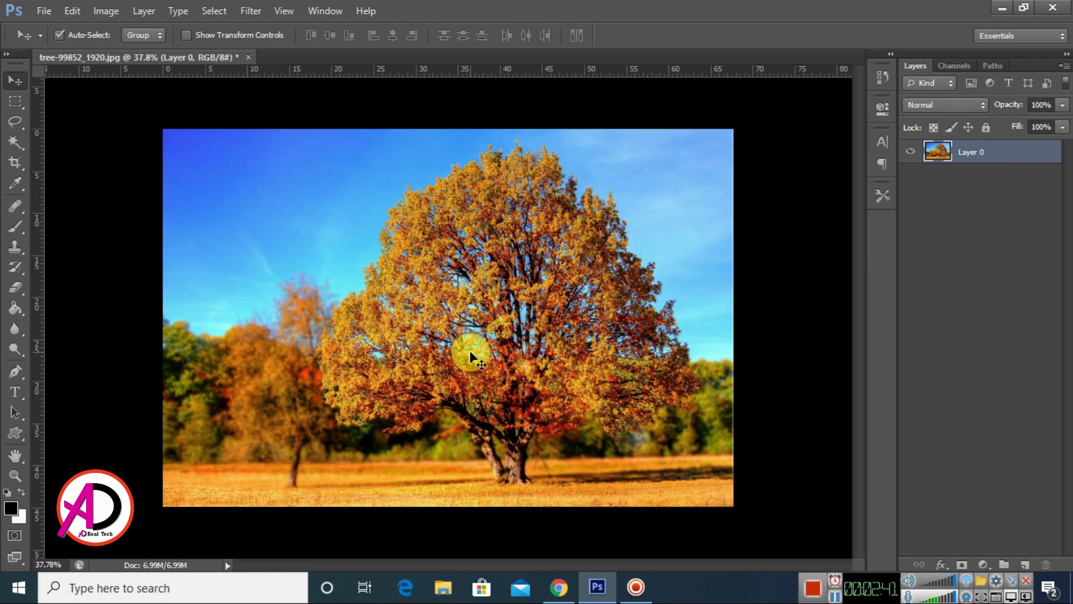
scroll(470, 351, "up", 1)
left_click_drag(528, 318, 517, 311)
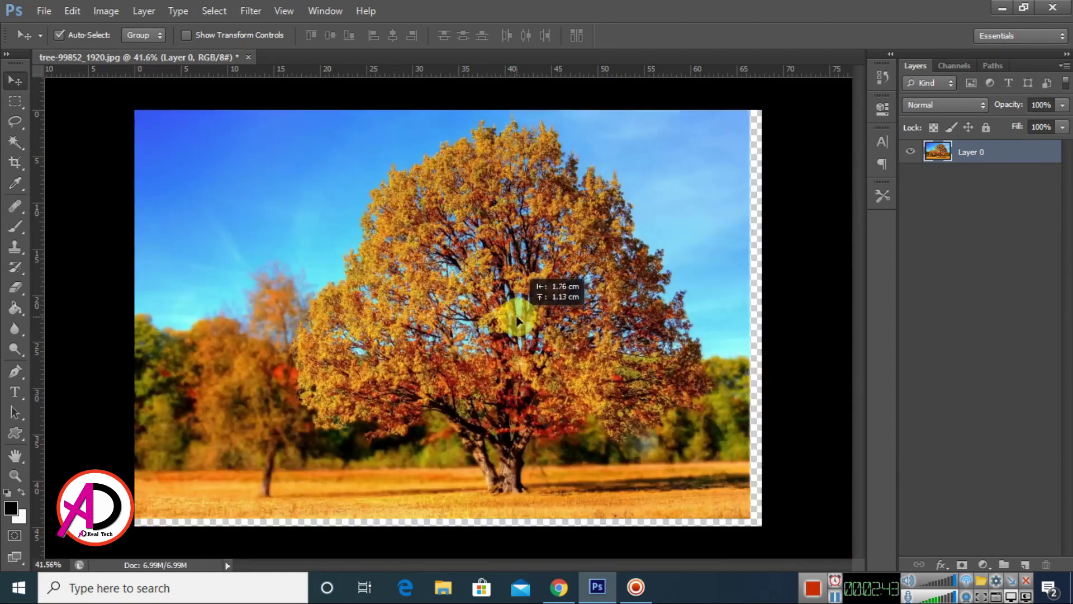
key("ctrl+z")
scroll(598, 363, "down", 2)
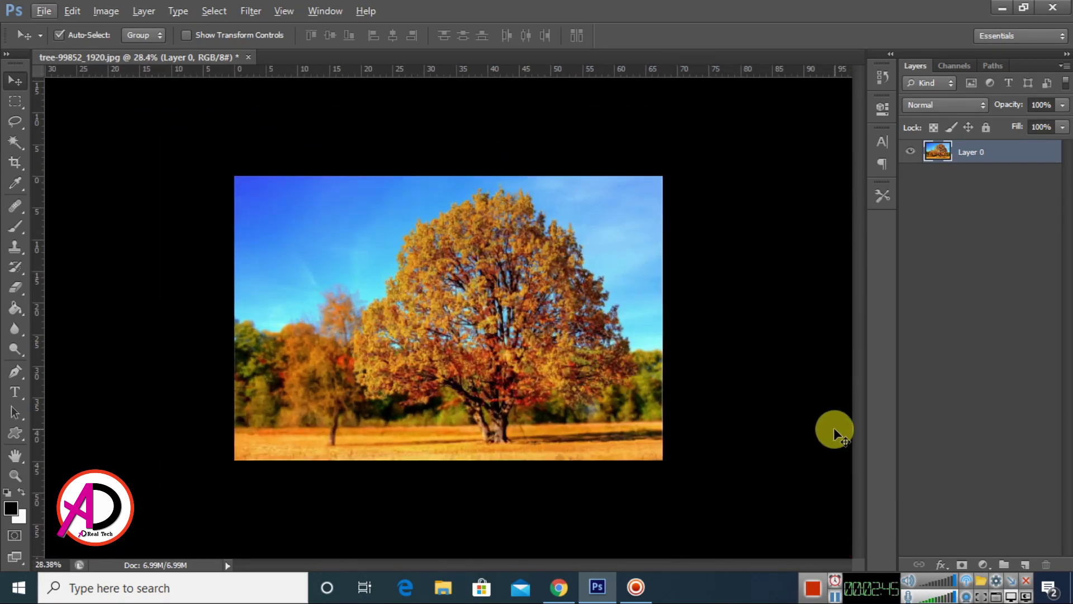
Add a white layer mask to Layer 0 and bring up the fx layer style menu.
left_click(967, 568)
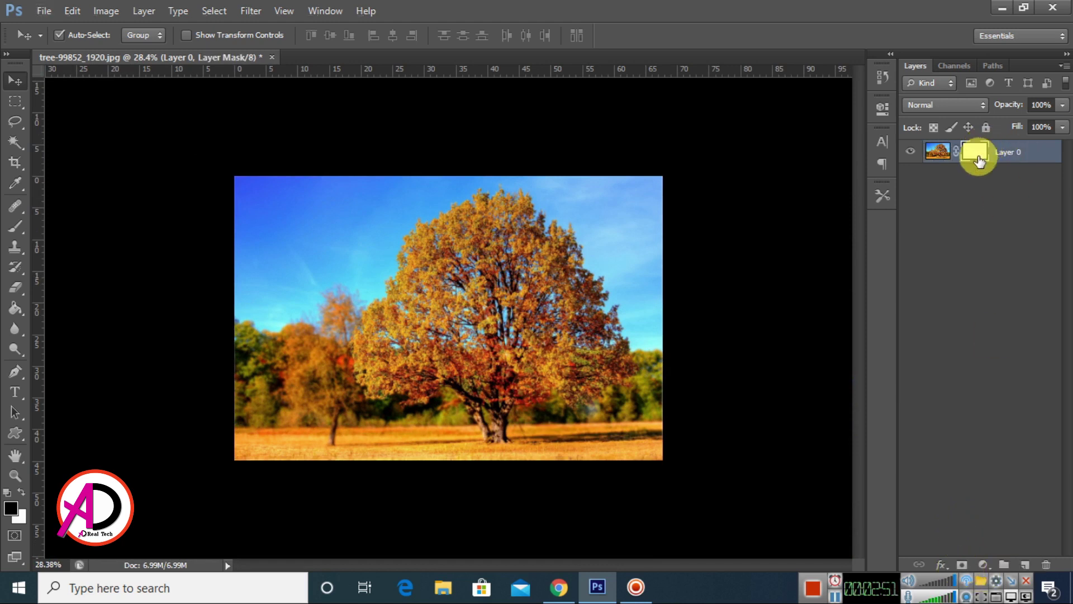
left_click(938, 565)
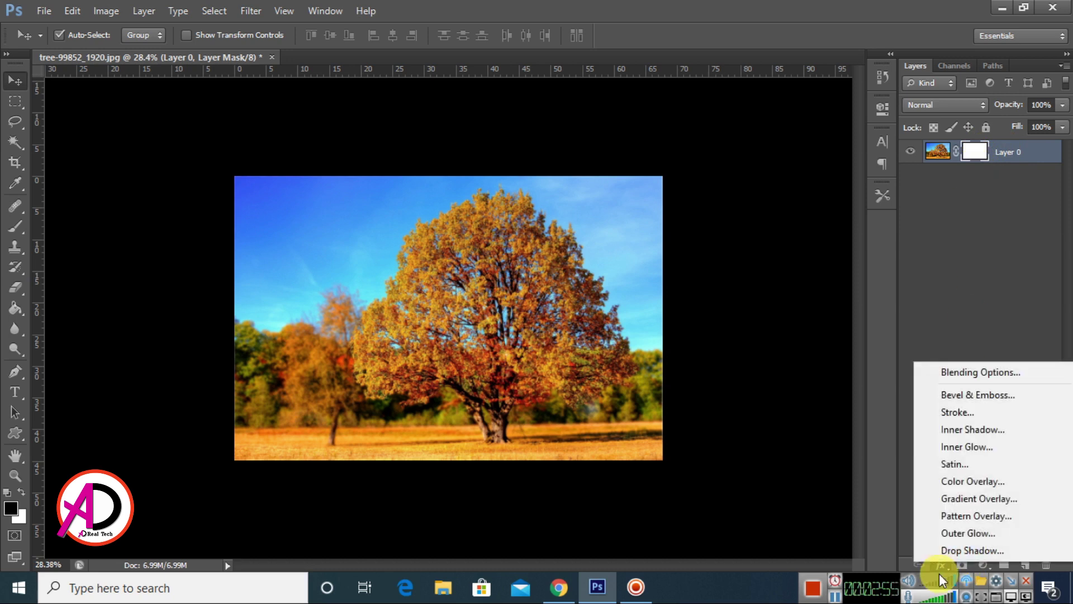
Open Blending Options for Layer 0, move the Layer Style dialog aside, and show the Blend If channels.
left_click(995, 368)
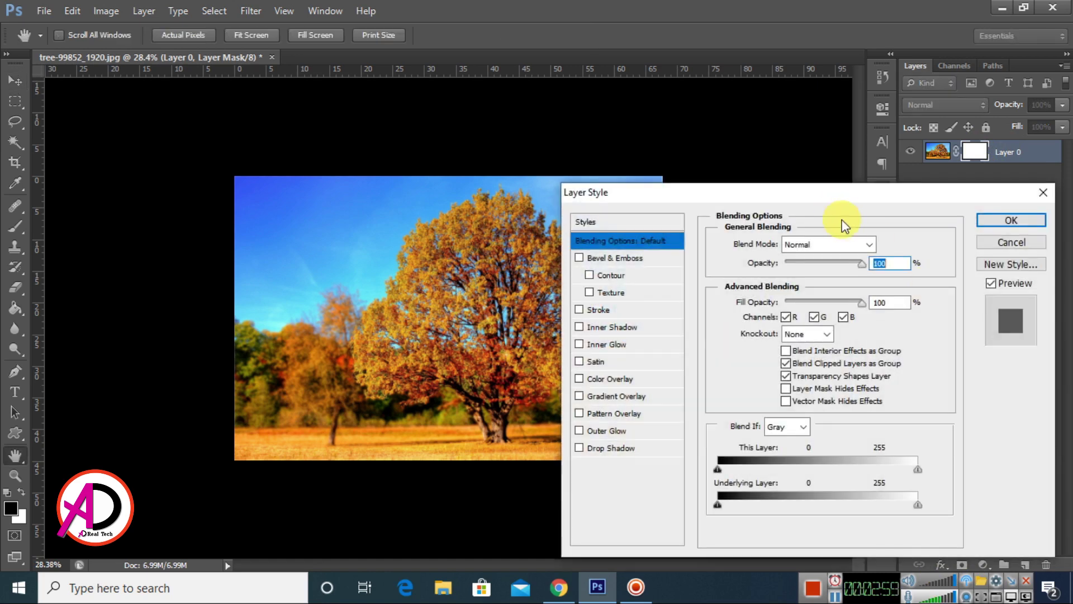
left_click_drag(846, 197, 795, 18)
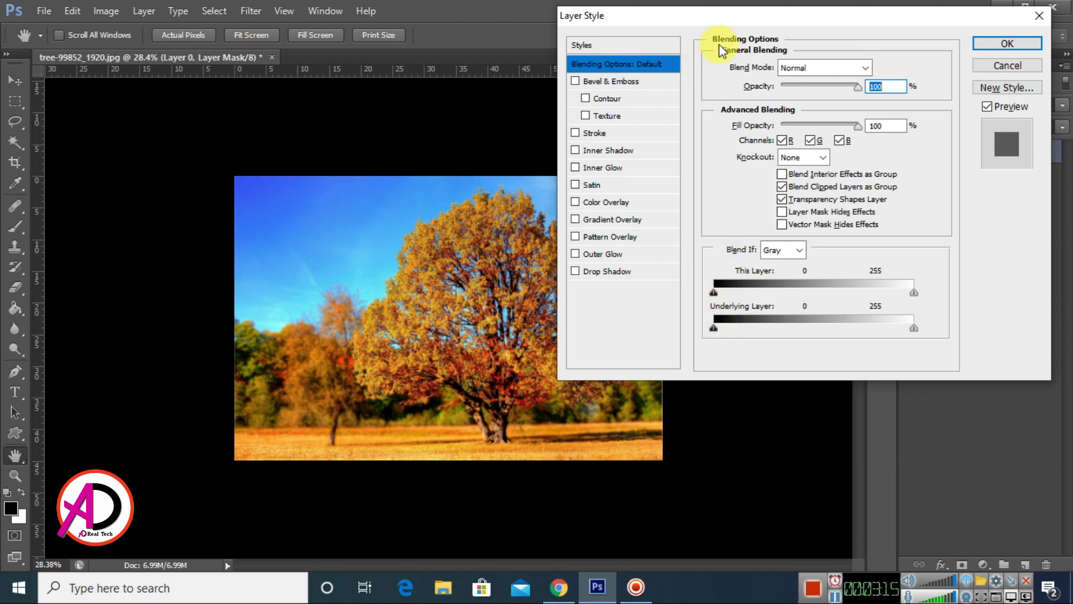
left_click_drag(743, 16, 804, 36)
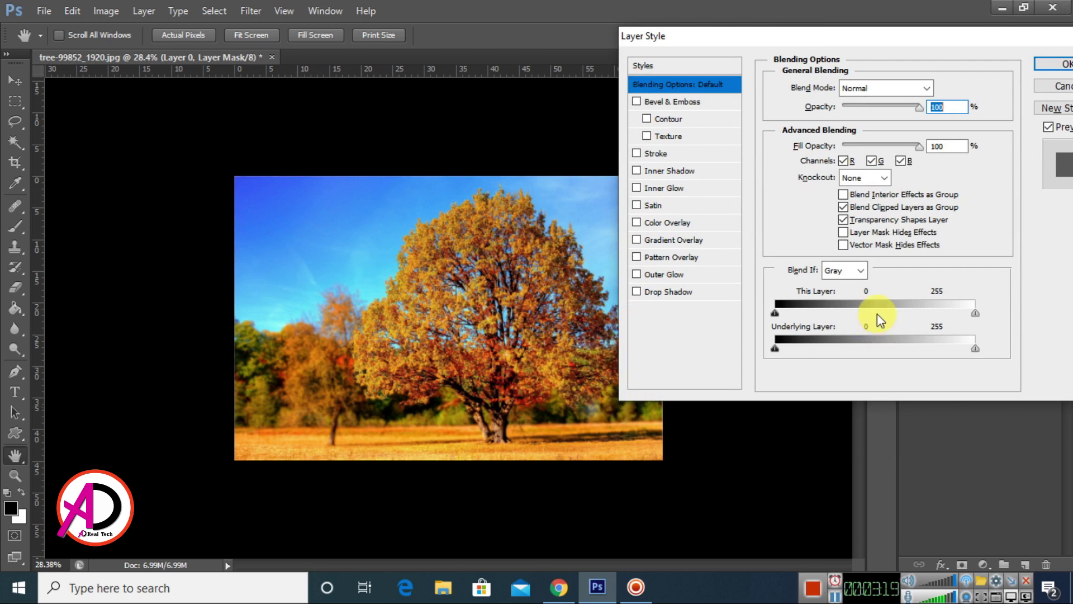
left_click(844, 271)
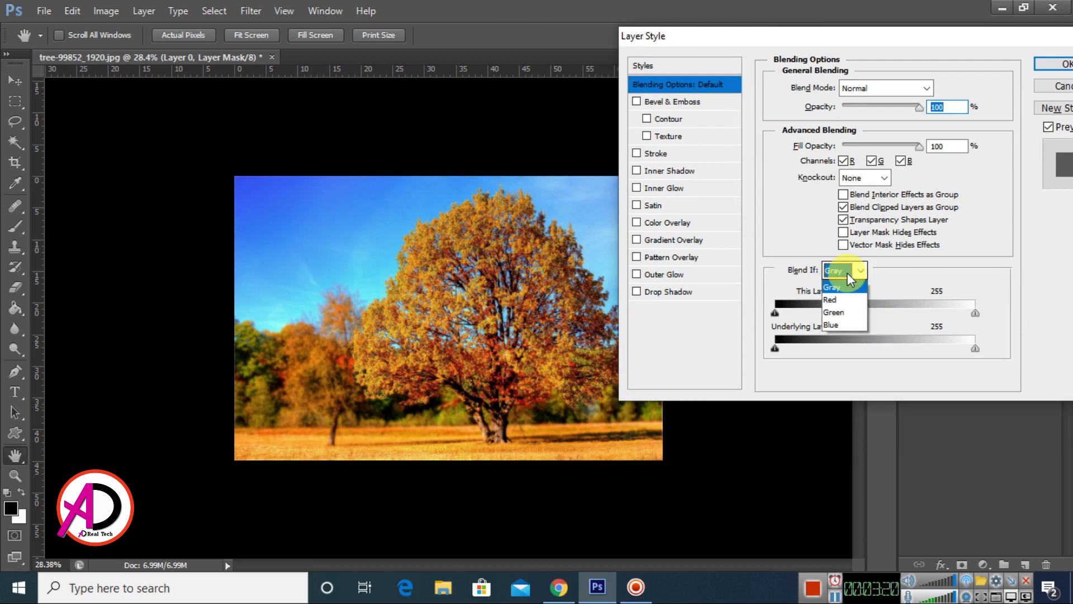
Set Blend If to Blue and pull This Layer's highlight slider to 137 to drop the sky.
left_click(848, 323)
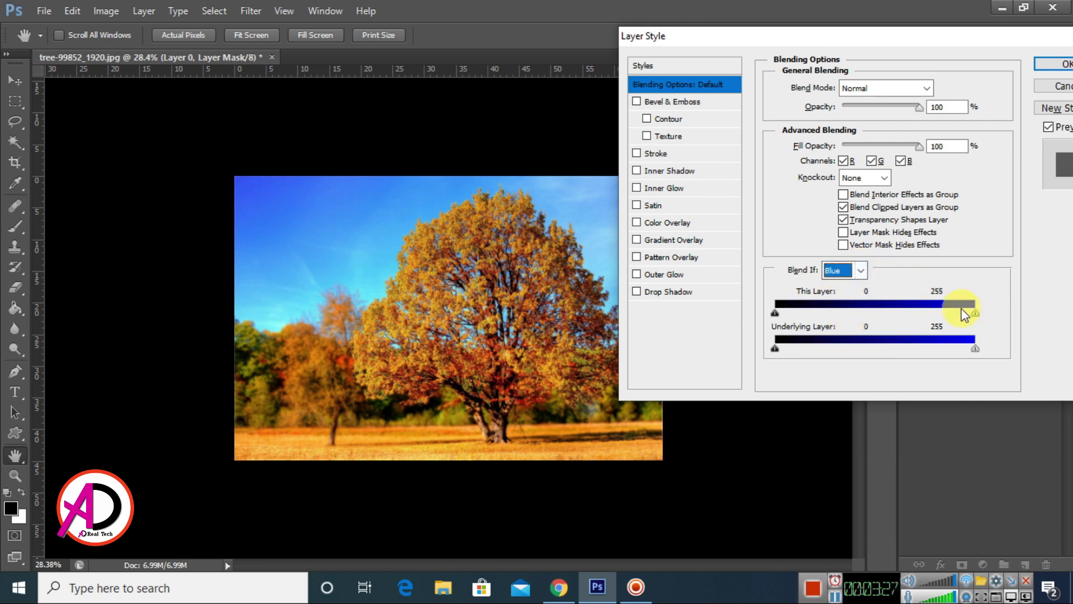
left_click_drag(976, 314, 871, 323)
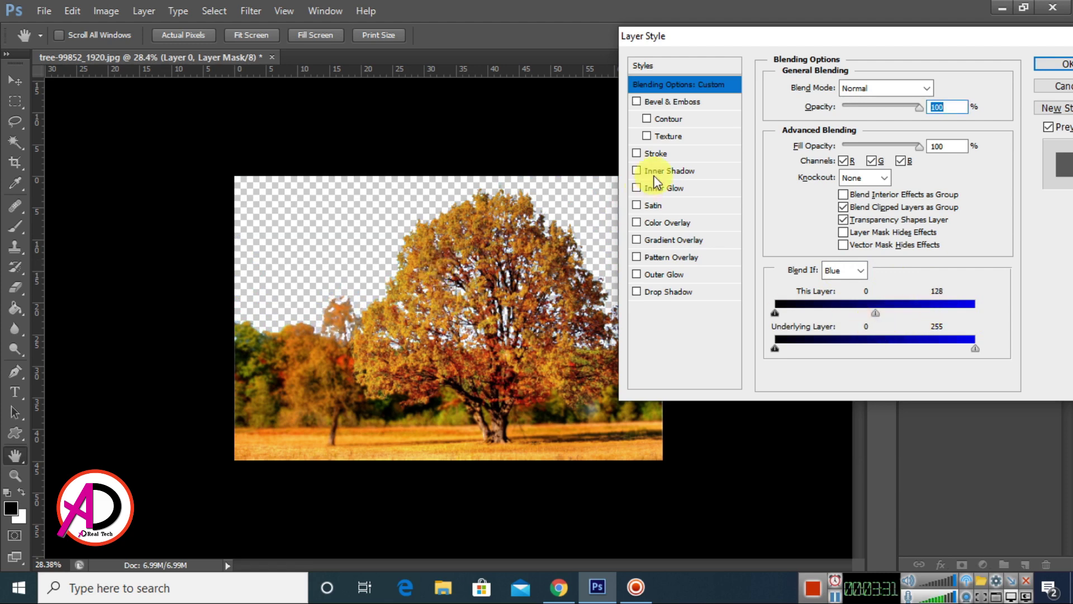
left_click_drag(790, 40, 706, 43)
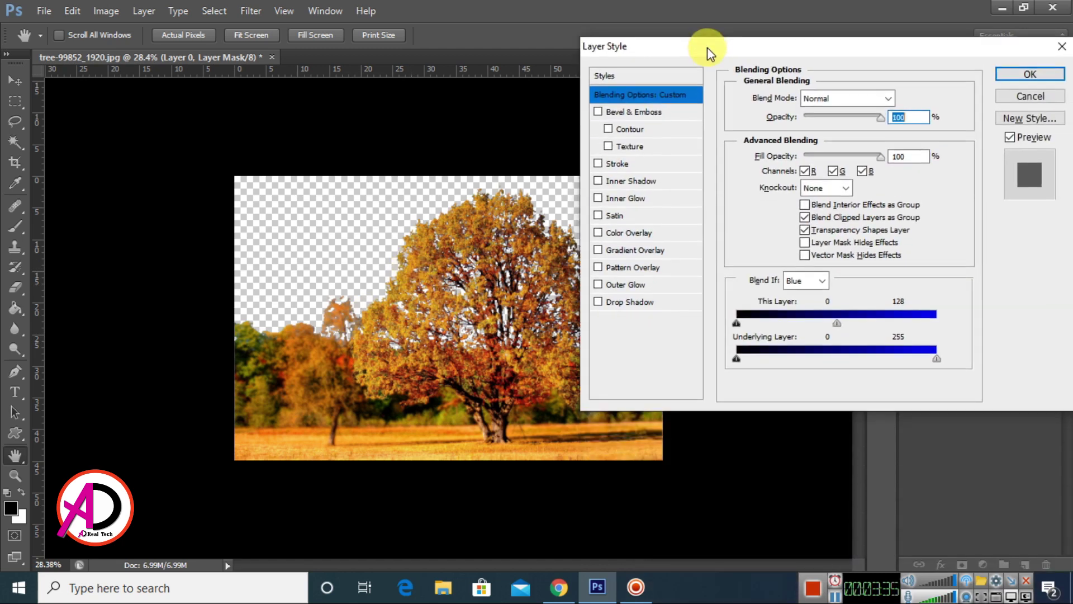
mouse_move(835, 317)
left_mouse_down()
mouse_move(944, 316)
mouse_move(827, 321)
mouse_move(845, 317)
left_mouse_up()
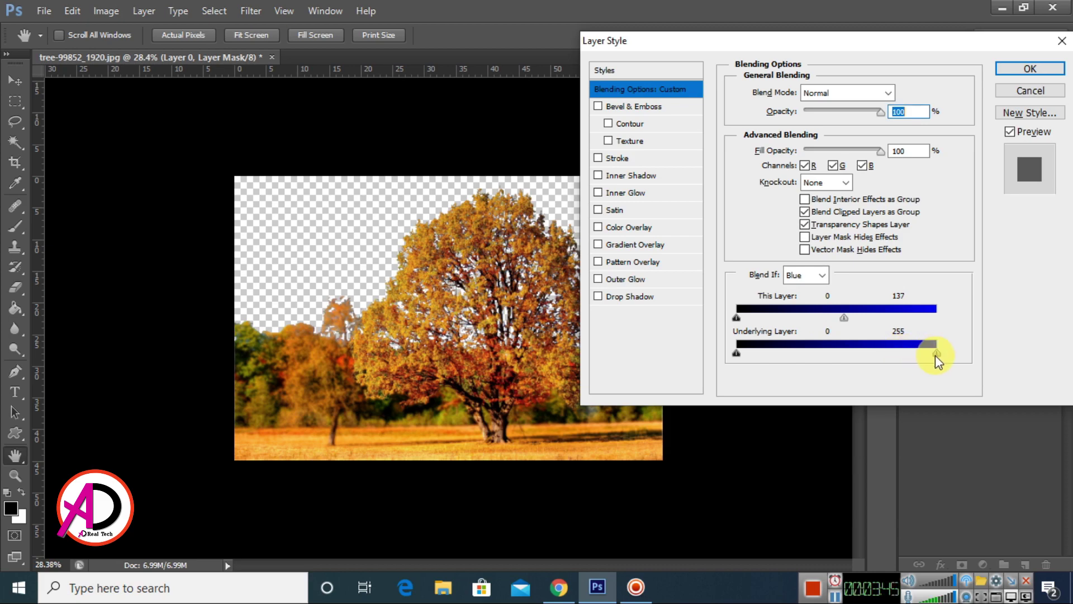
Confirm the Blend If settings and zoom in and out to inspect the tree on transparency.
left_click(1028, 69)
key("v")
scroll(450, 280, "up", 4)
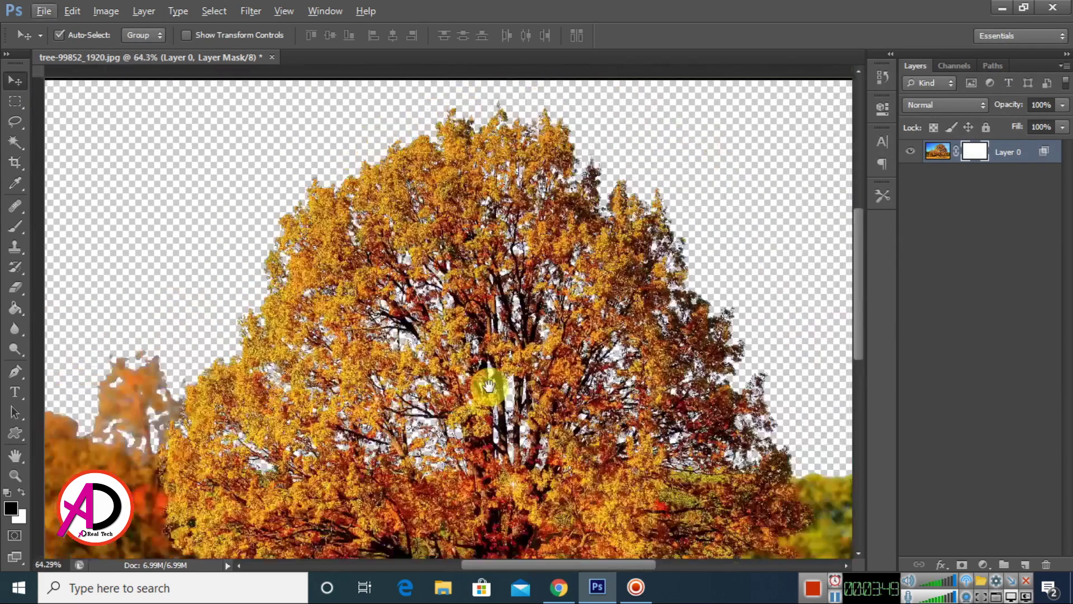
scroll(489, 386, "up", 4)
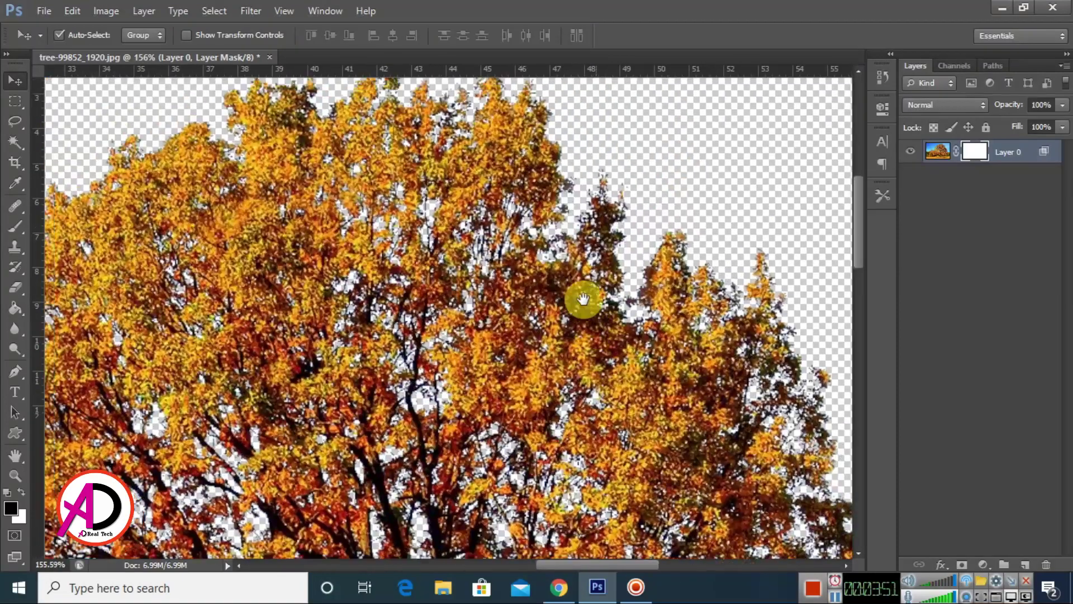
scroll(583, 298, "down", 6)
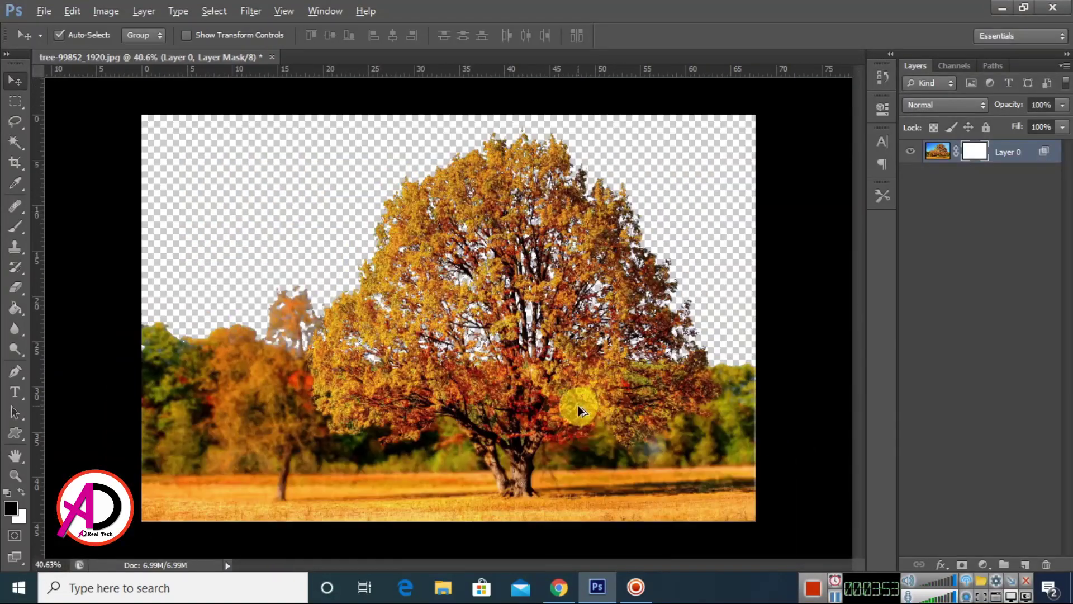
scroll(579, 408, "down", 3)
scroll(581, 414, "up", 2)
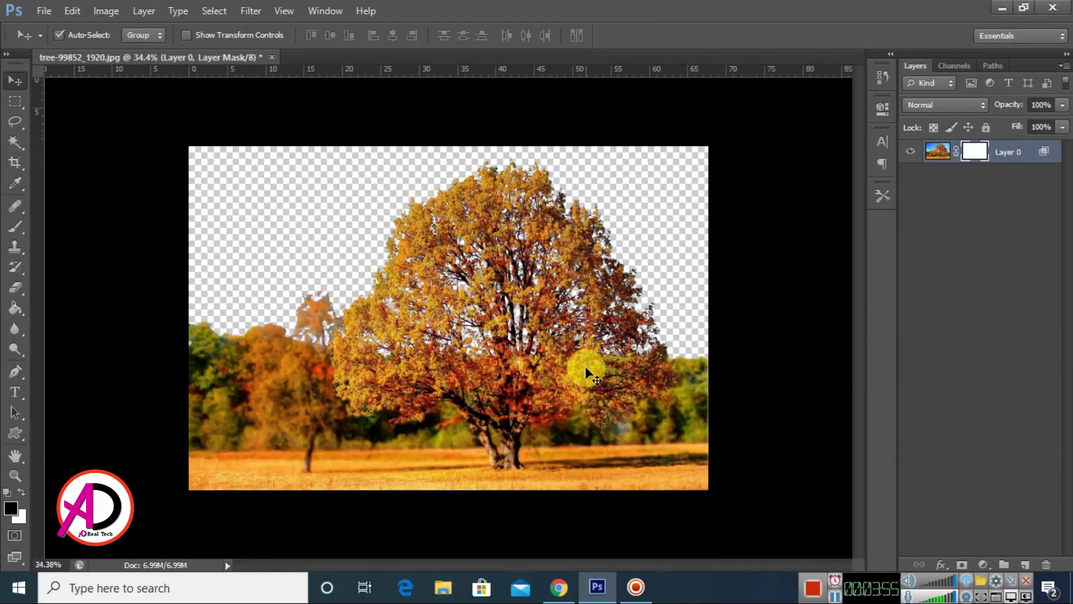
scroll(585, 374, "down", 2)
scroll(584, 375, "up", 1)
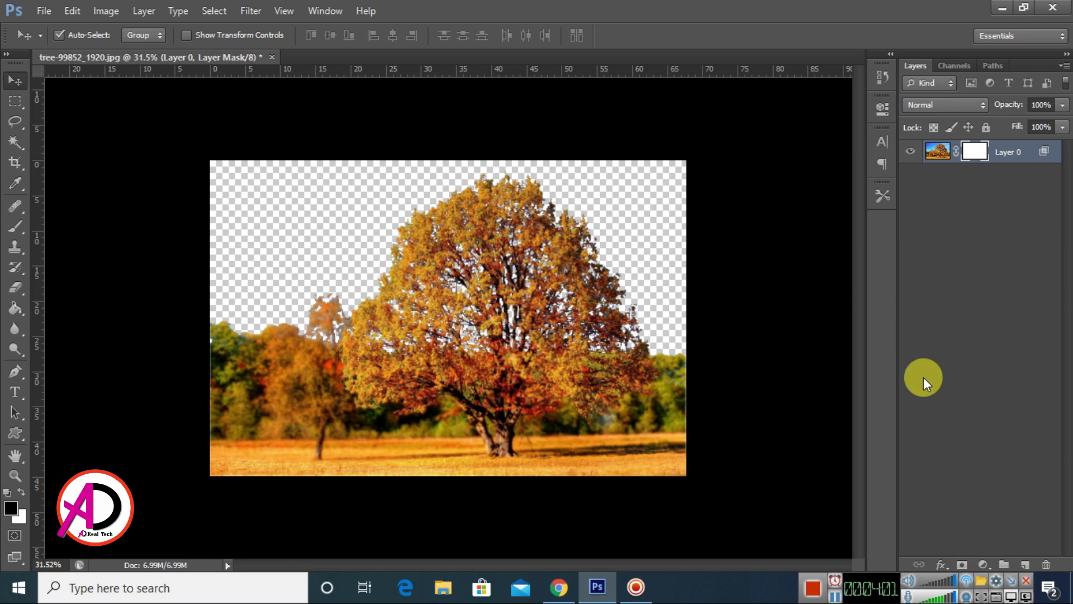
Add a magenta (ff00c2) Solid Color fill layer below Layer 0 to reveal leftover sky.
left_click(982, 564)
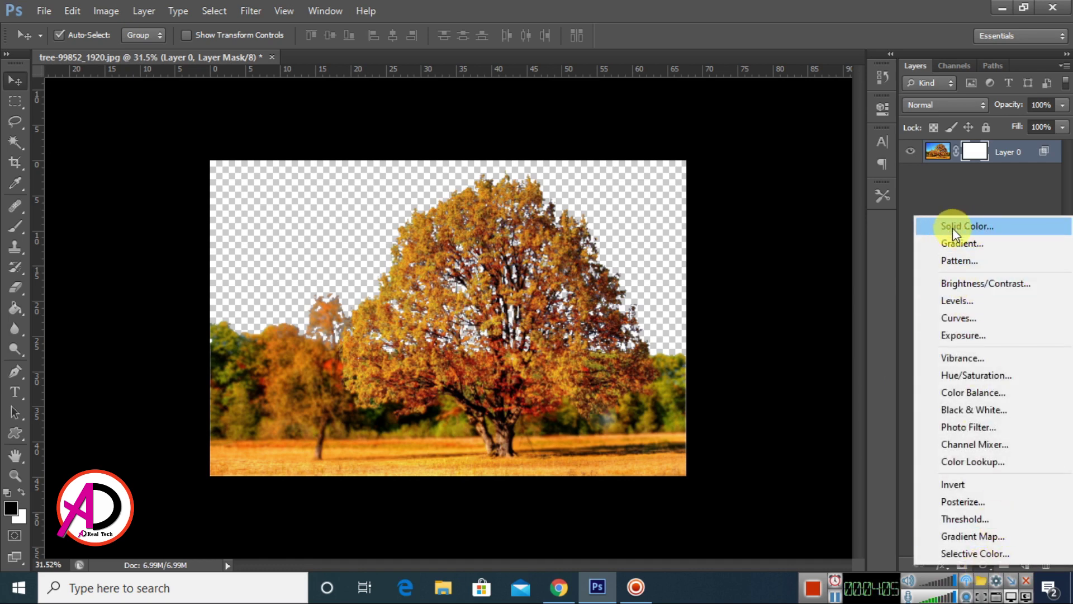
left_click(973, 227)
left_click_drag(769, 331, 732, 229)
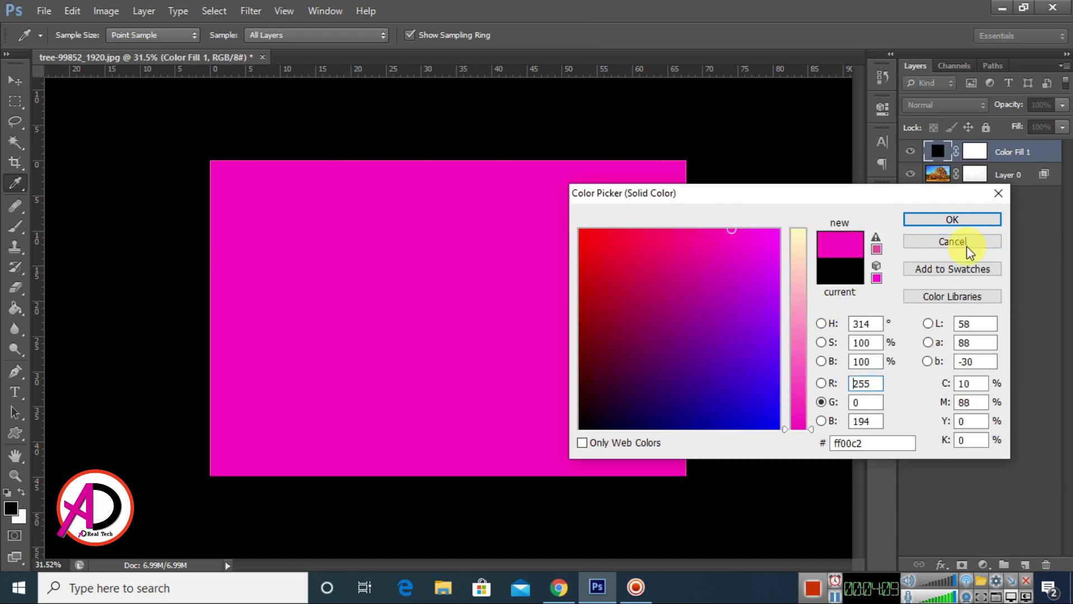
left_click(971, 220)
left_click_drag(1036, 151, 1042, 193)
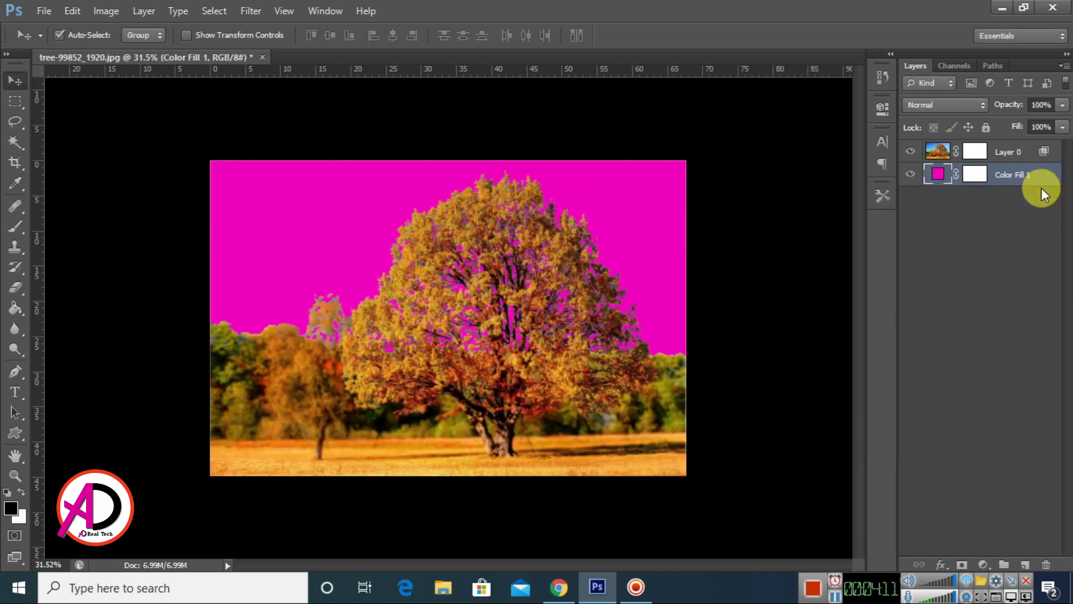
scroll(643, 327, "up", 5)
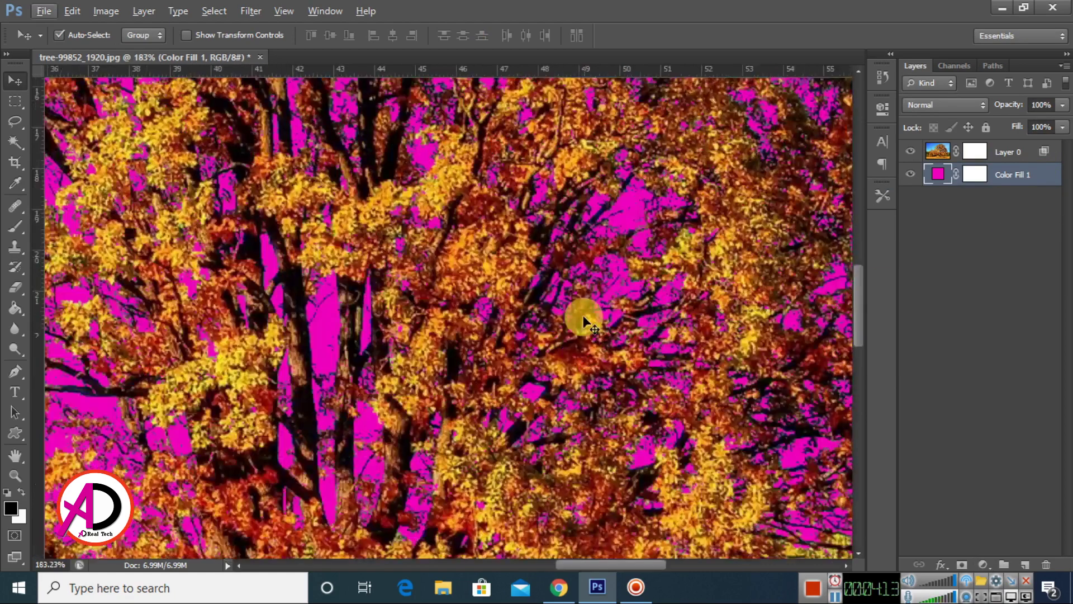
scroll(610, 408, "down", 5)
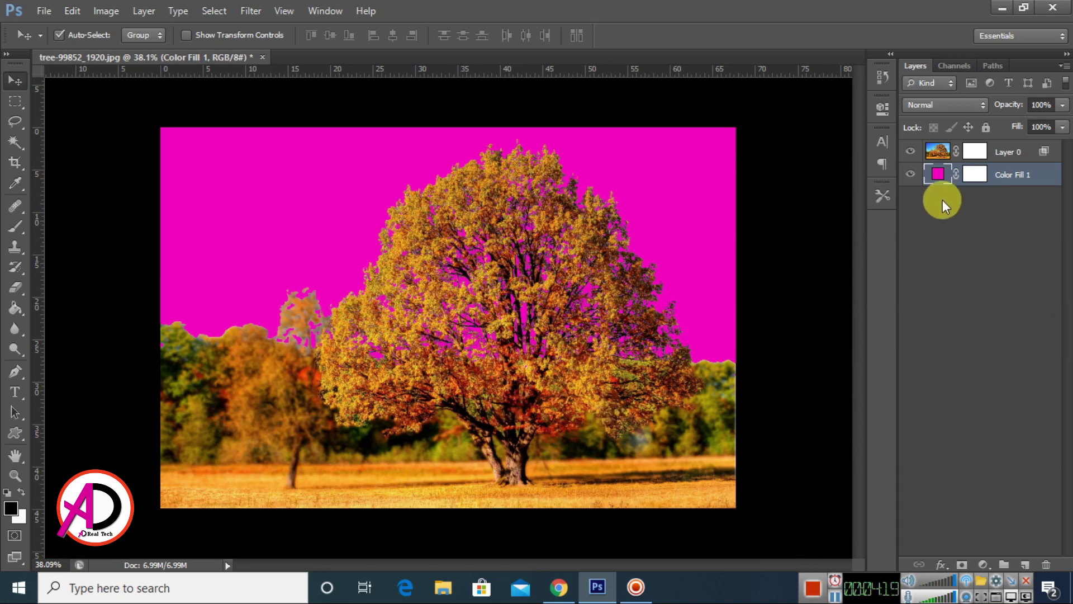
Delete the Color Fill 1 test layer, confirming the deletion.
right_click(1031, 176)
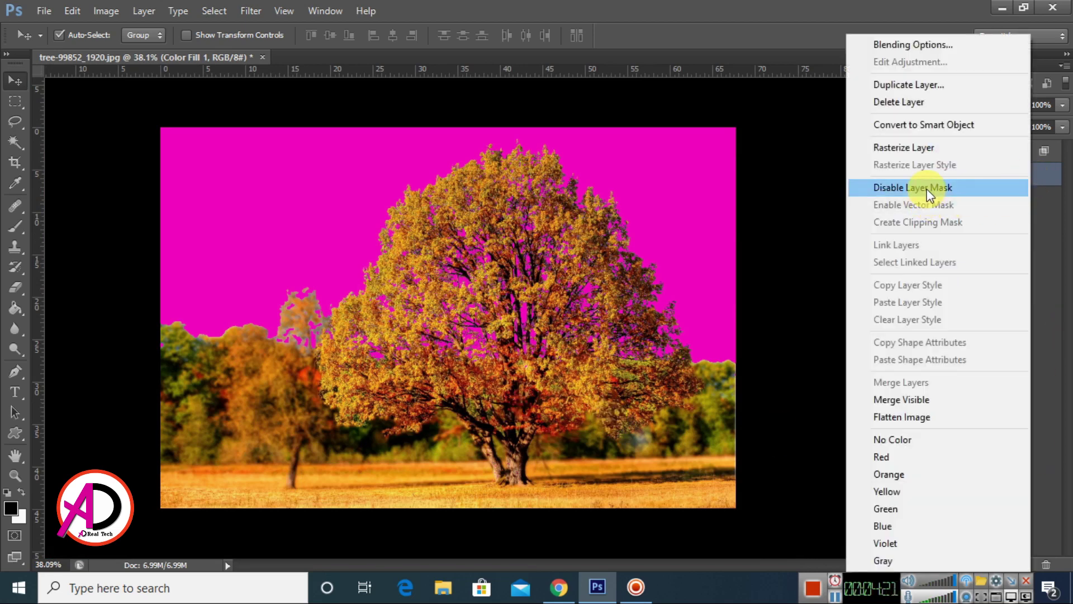
left_click(899, 102)
left_click(490, 227)
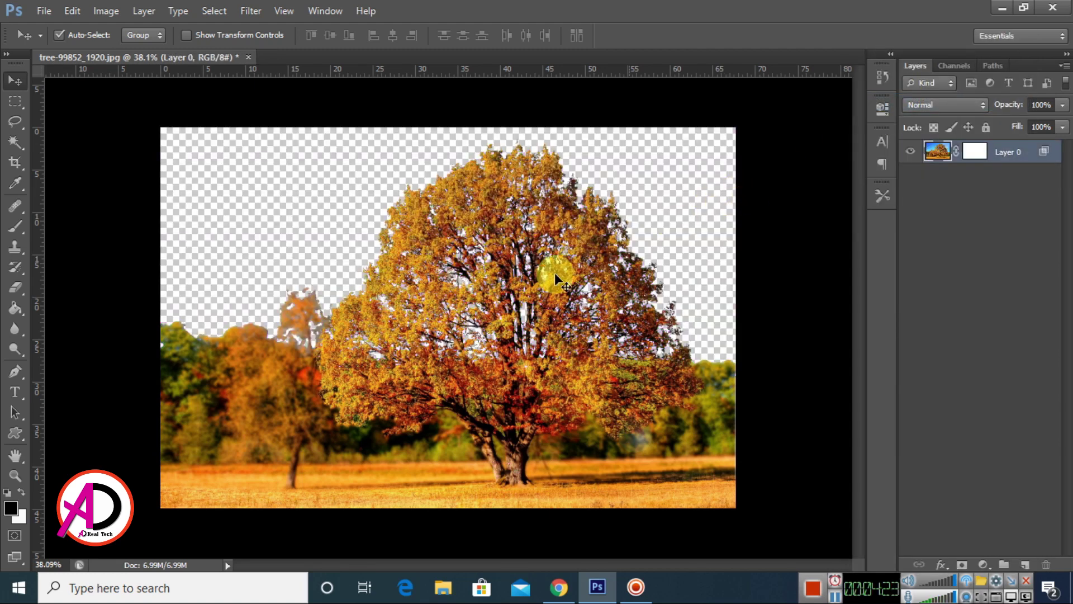
scroll(528, 345, "up", 2)
scroll(572, 414, "down", 3)
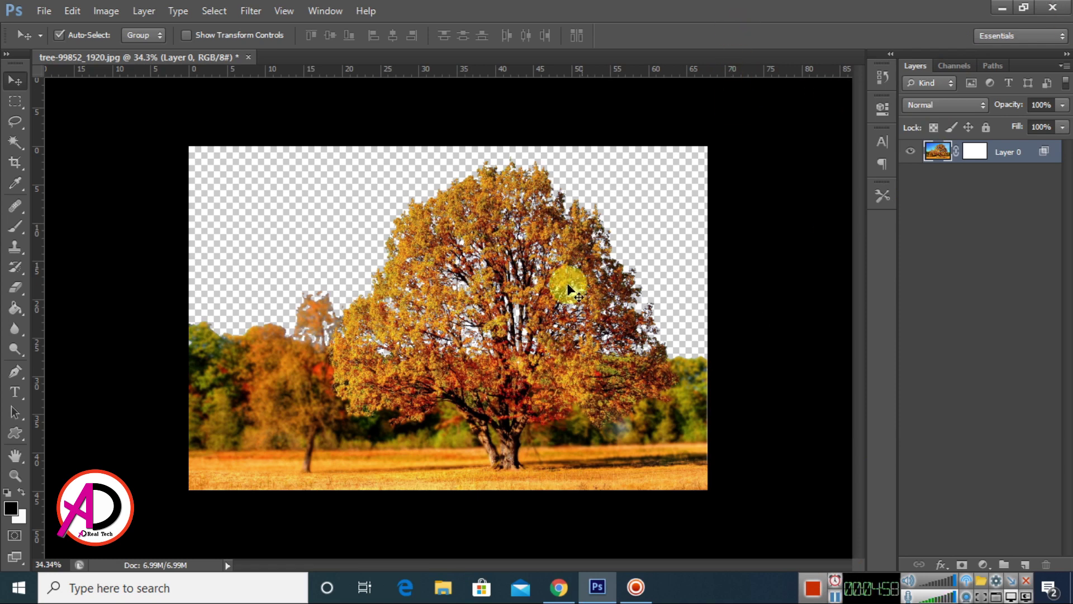
left_click(447, 573)
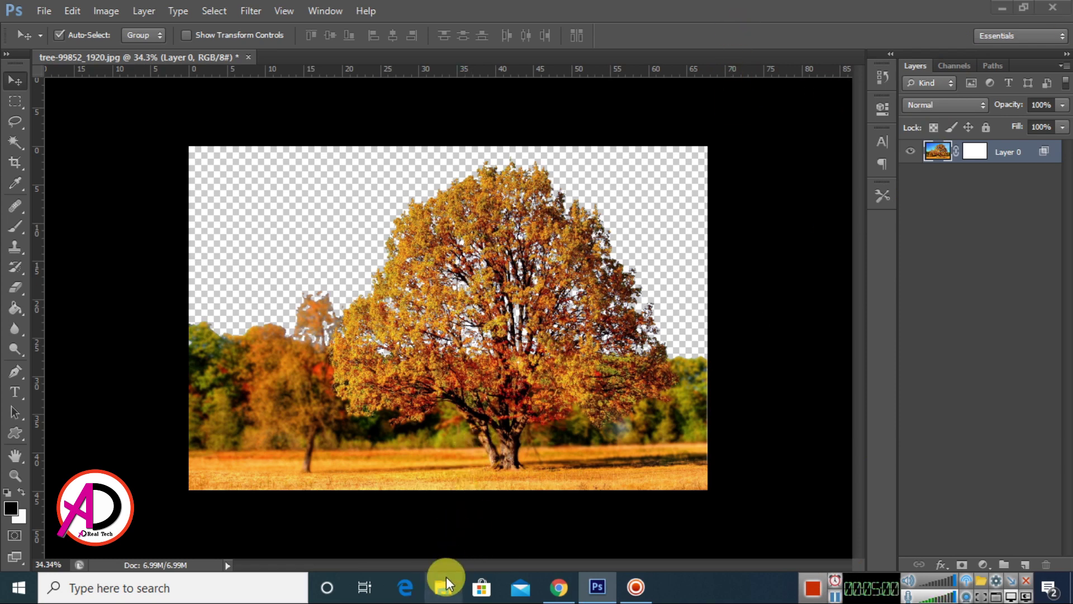
Open the obqzJh sky photo from New Volume (D:) in Photoshop by dragging it in.
scroll(212, 430, "down", 2)
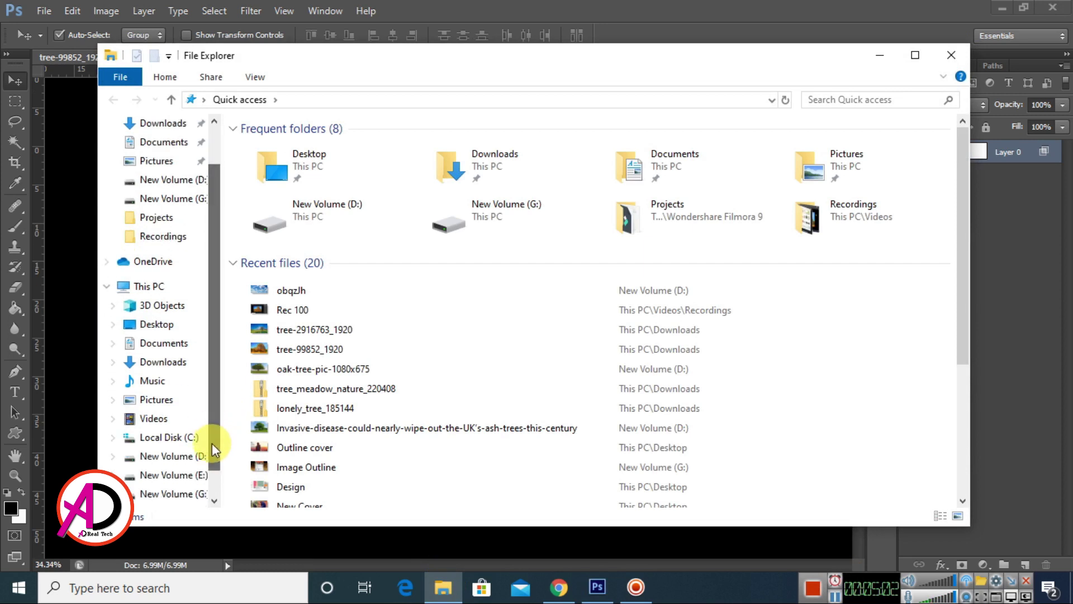
left_click(168, 455)
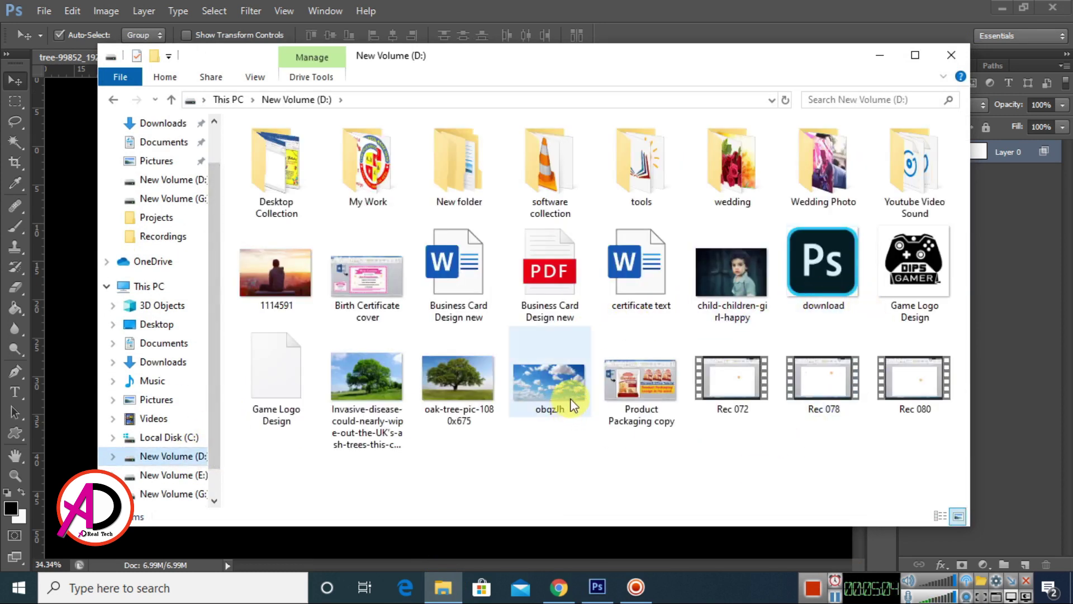
left_click(555, 382)
left_click_drag(555, 382, 90, 363)
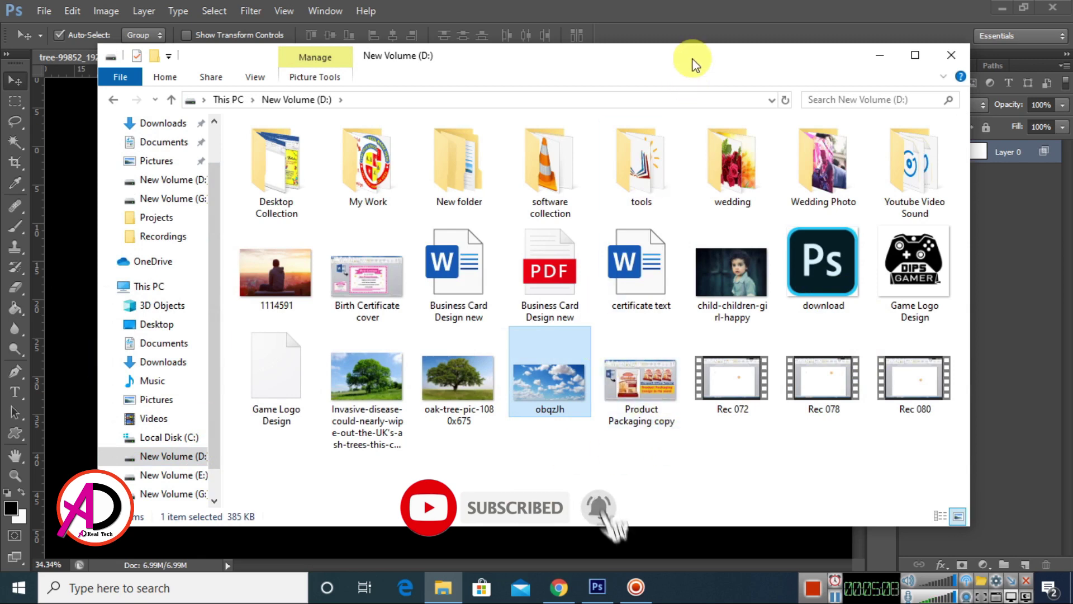
left_click_drag(690, 60, 963, 91)
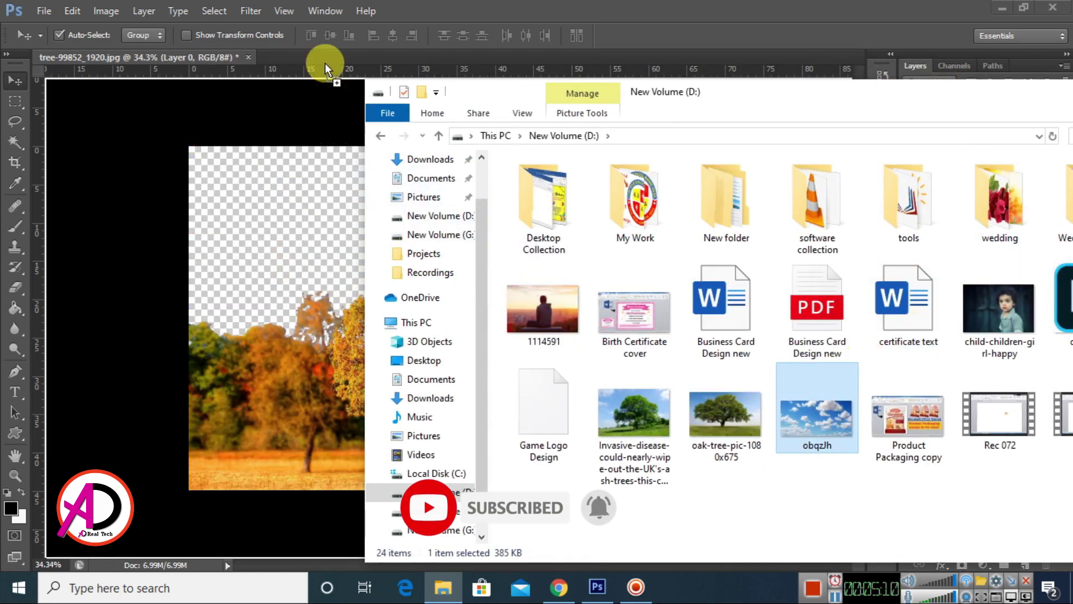
left_click(326, 45)
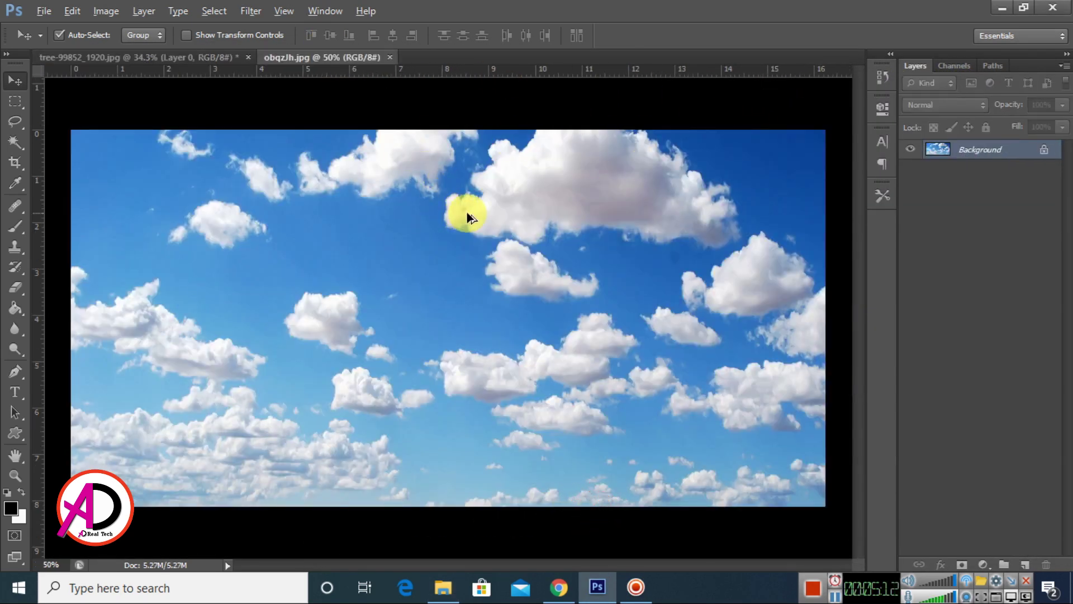
Select the entire obqzJh sky image and return to the tree document.
scroll(588, 286, "down", 3)
scroll(608, 313, "up", 2)
scroll(206, 181, "up", 2)
scroll(456, 267, "down", 4)
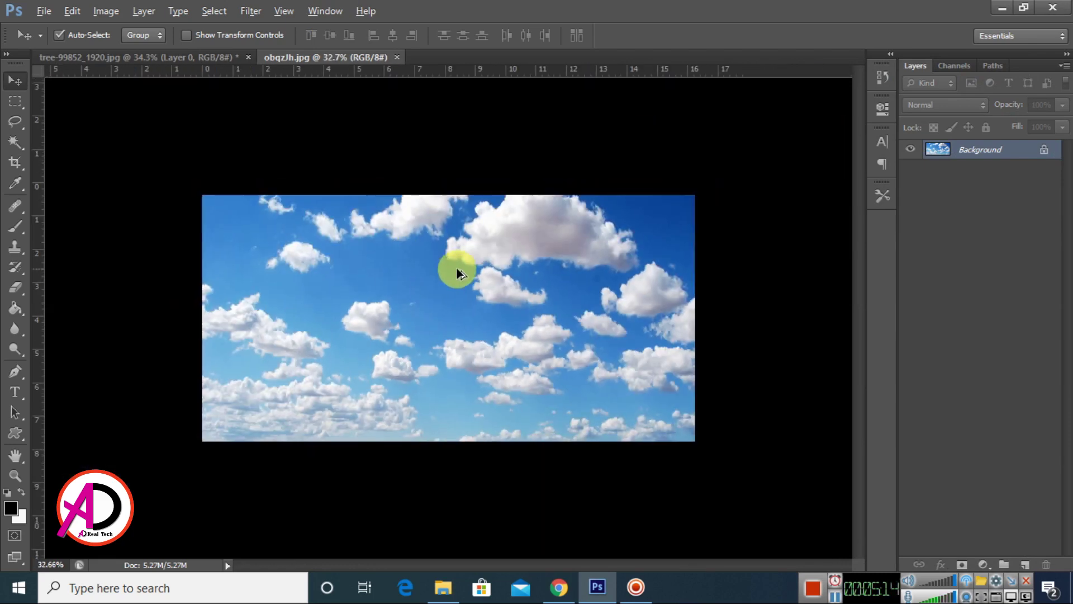
key("ctrl+a")
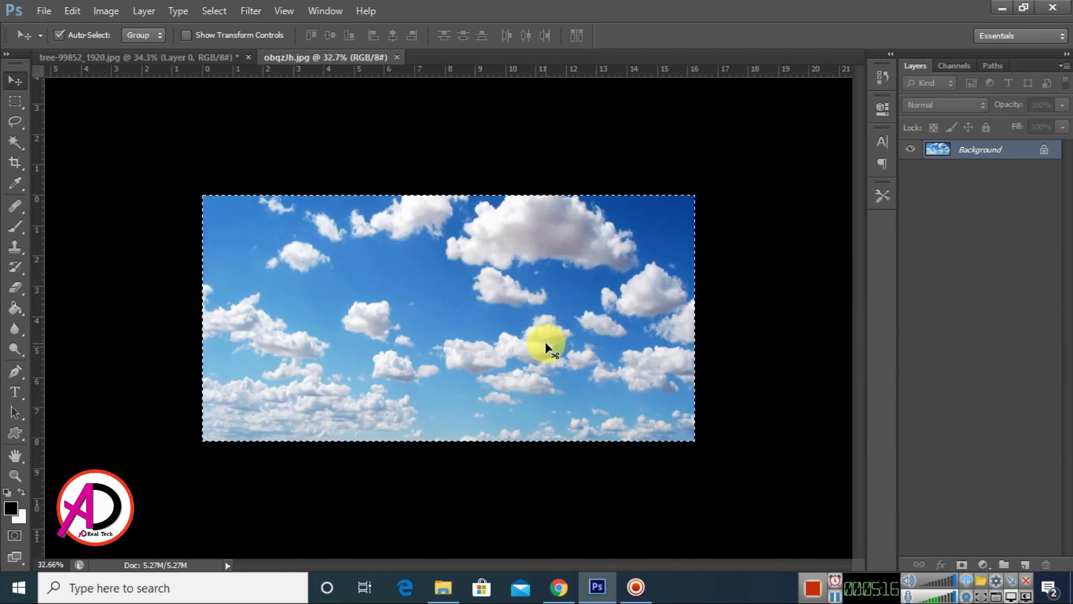
key("ctrl+Tab")
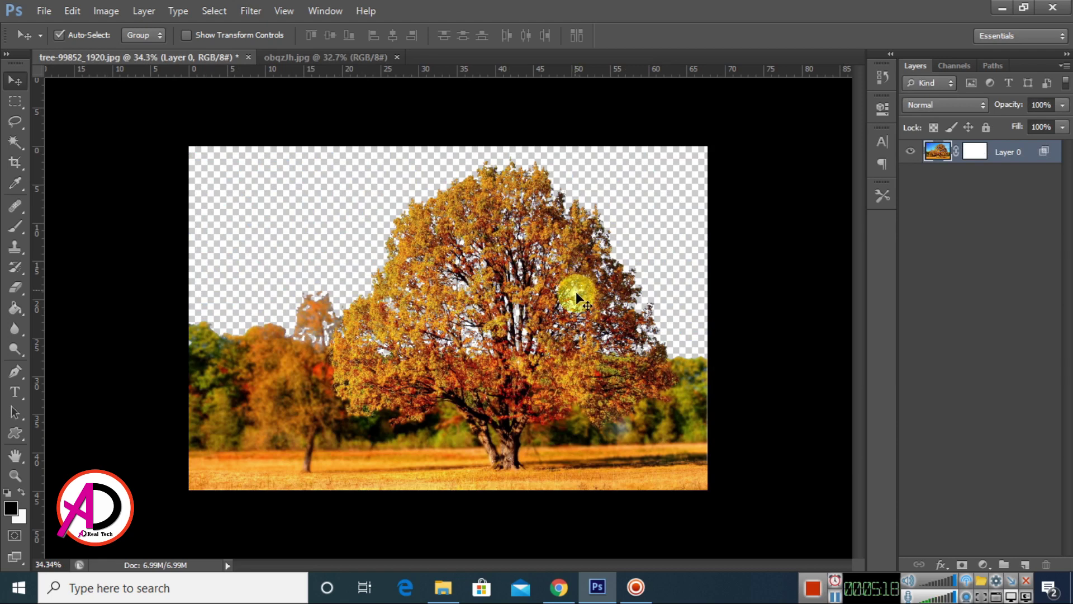
Paste the sky into the tree document, move it up, and scale it to cover the frame.
key("ctrl+v")
left_click_drag(568, 281, 571, 200)
key("ctrl+t")
left_click_drag(707, 119, 730, 100)
double_click(579, 296)
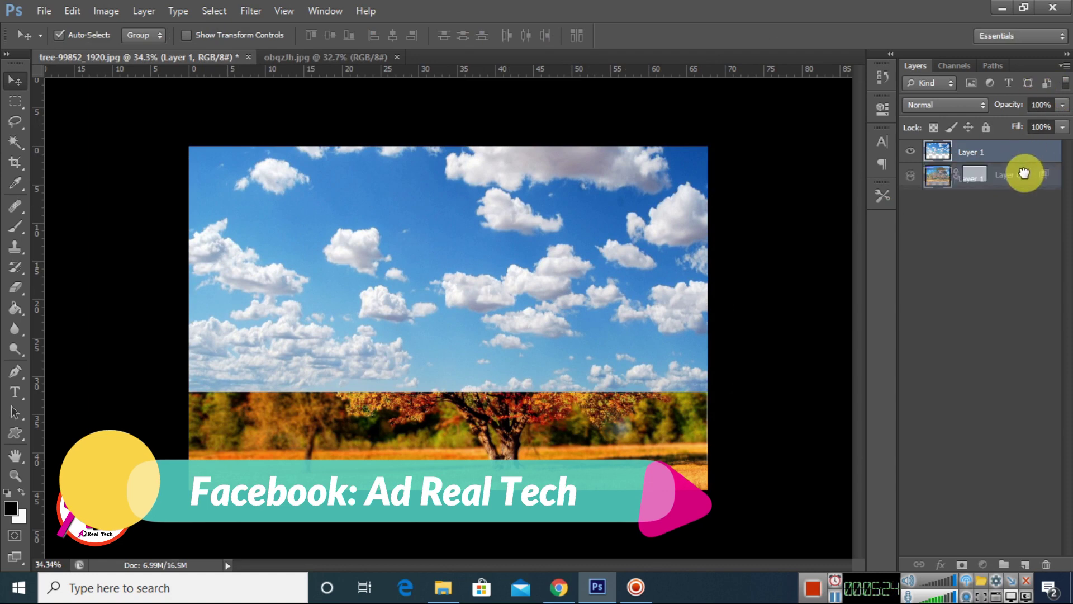
Place sky Layer 1 beneath the tree's Layer 0 and zoom to check the result.
left_click_drag(1015, 152, 1017, 180)
scroll(481, 330, "up", 2)
scroll(481, 330, "up", 1)
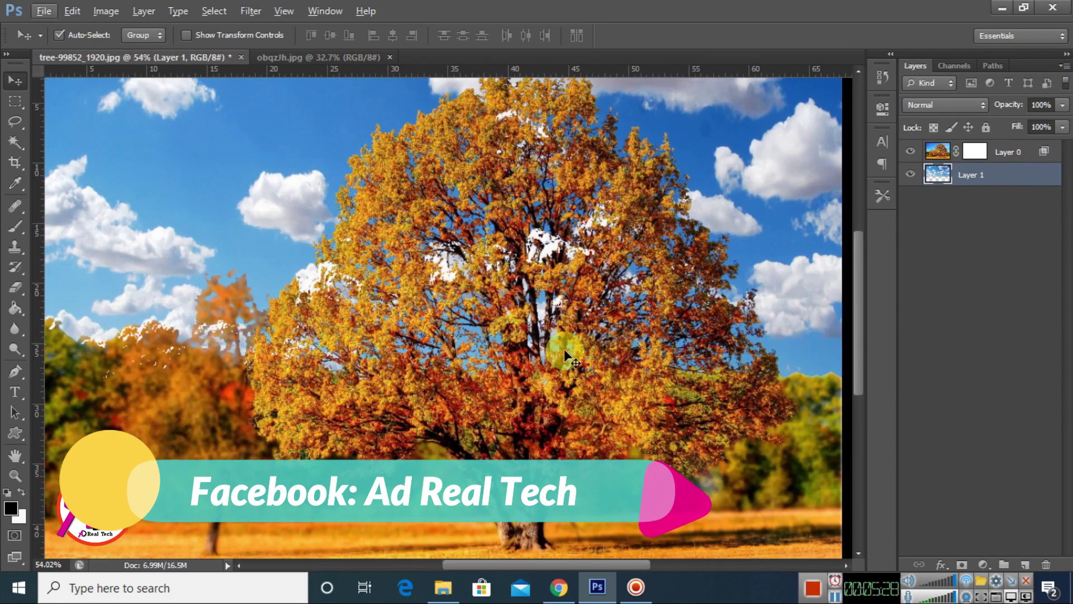
scroll(623, 383, "down", 5)
scroll(605, 338, "up", 3)
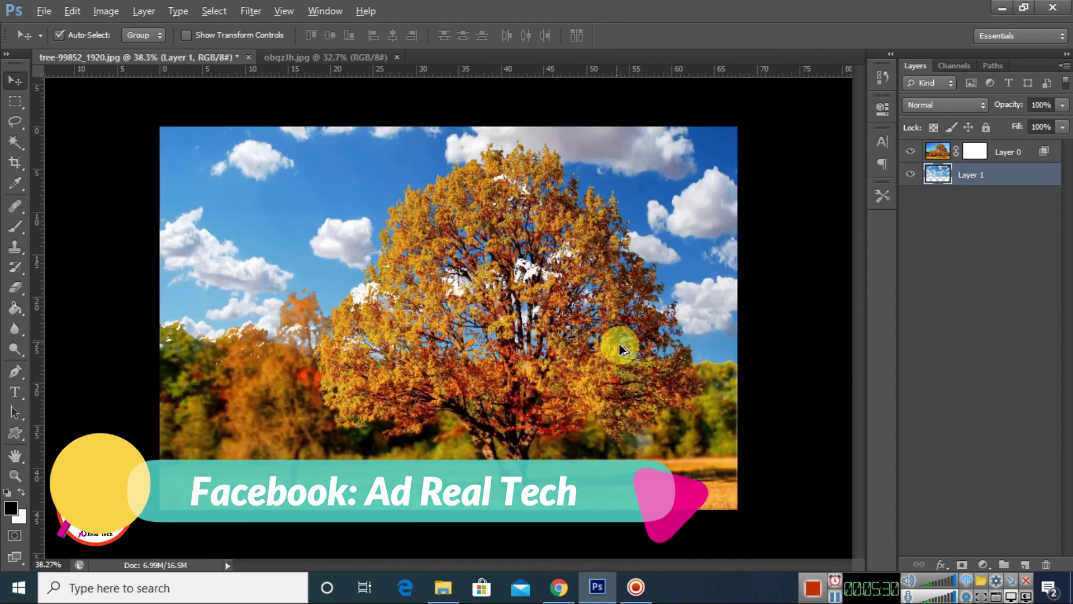